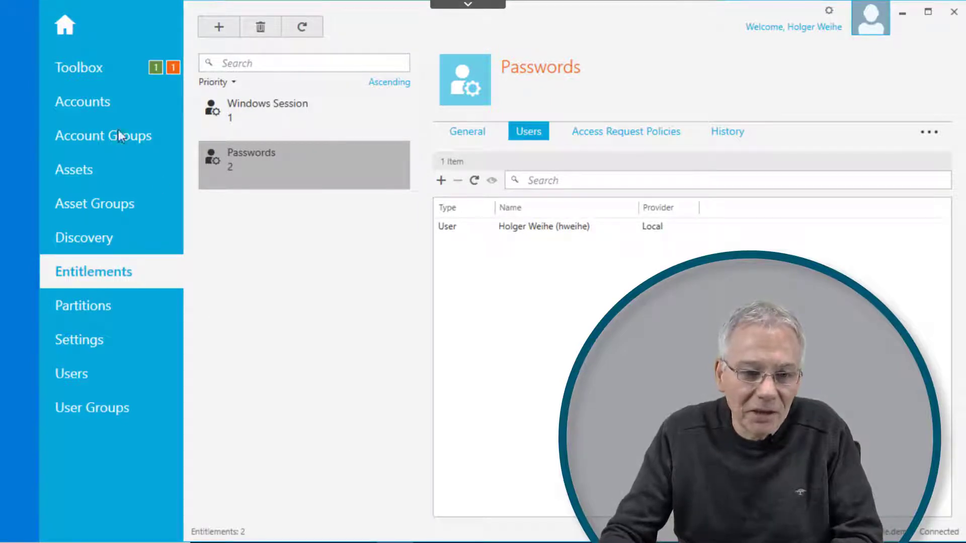
Step: Edit my account's properties to tick Enable Session Request and save the change
click(88, 101)
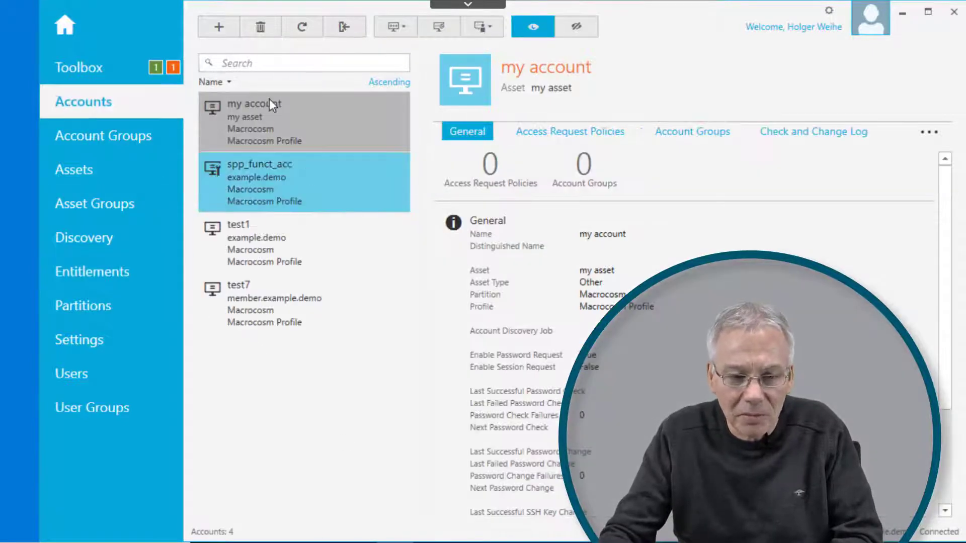
right_click(254, 119)
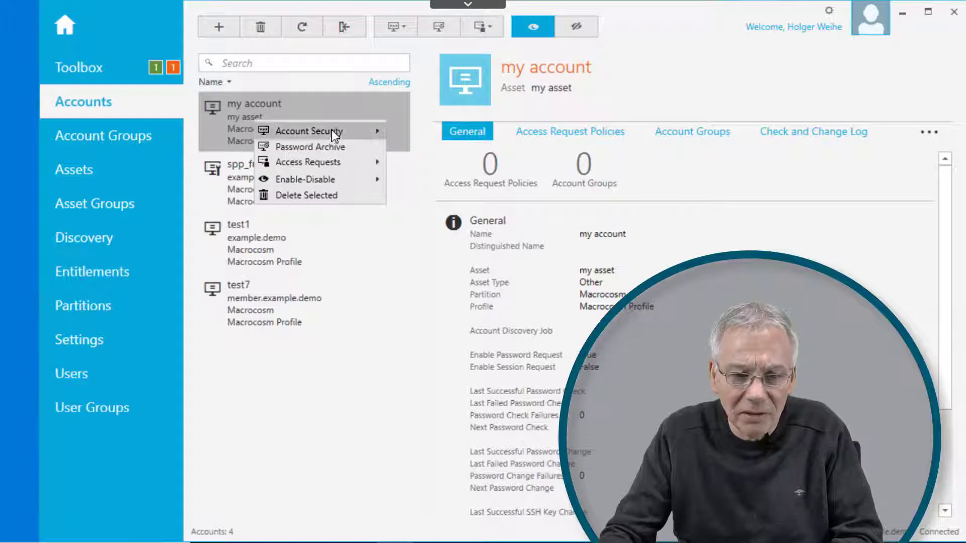
double_click(240, 121)
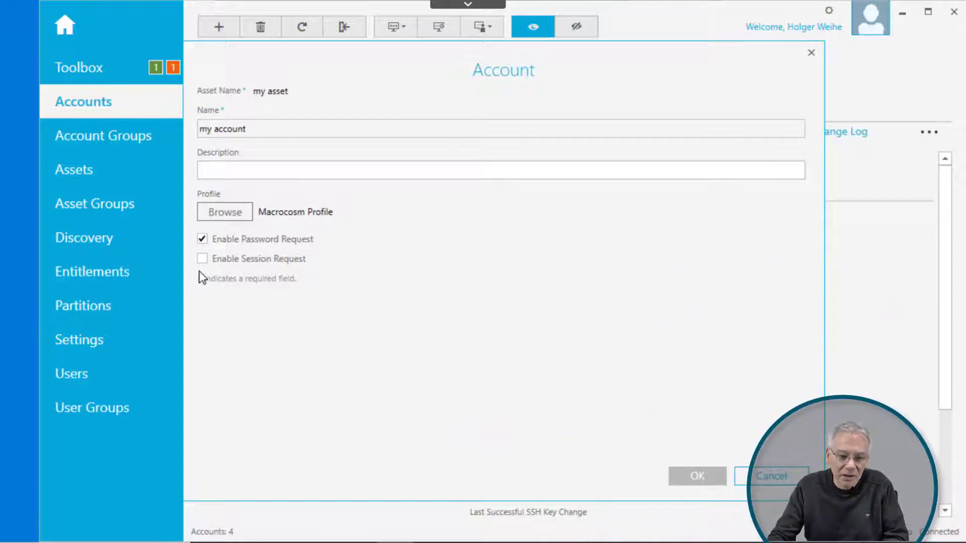
click(202, 259)
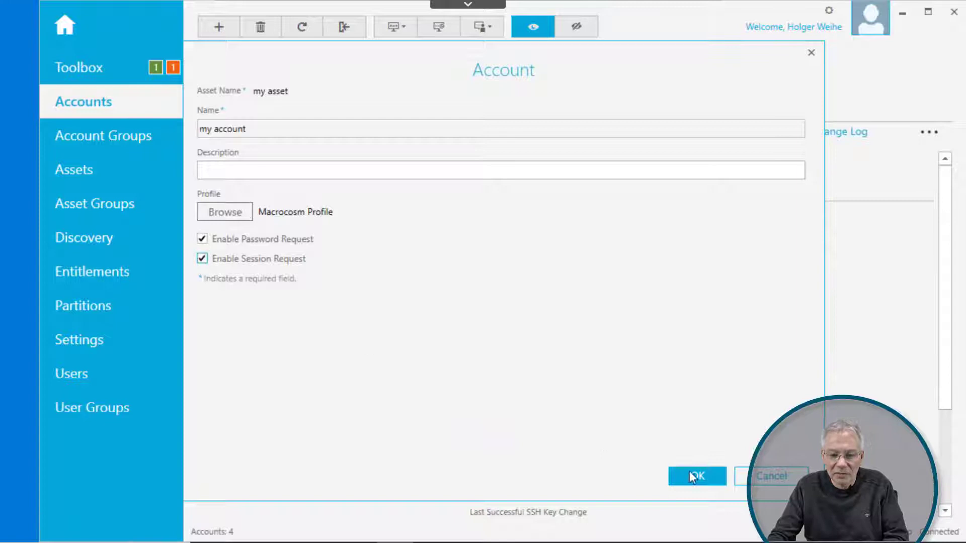
click(713, 477)
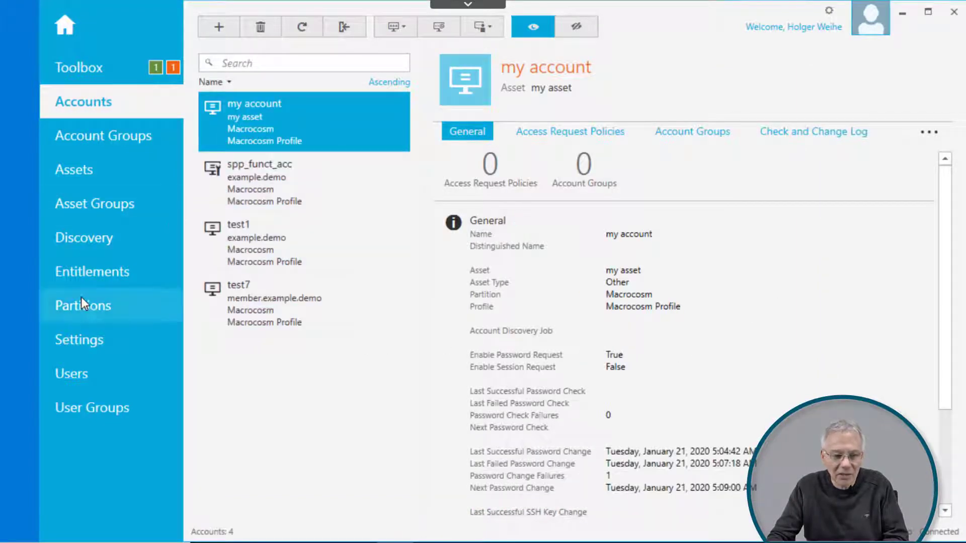
Step: Create a new entitlement named 'Sessions'
click(86, 278)
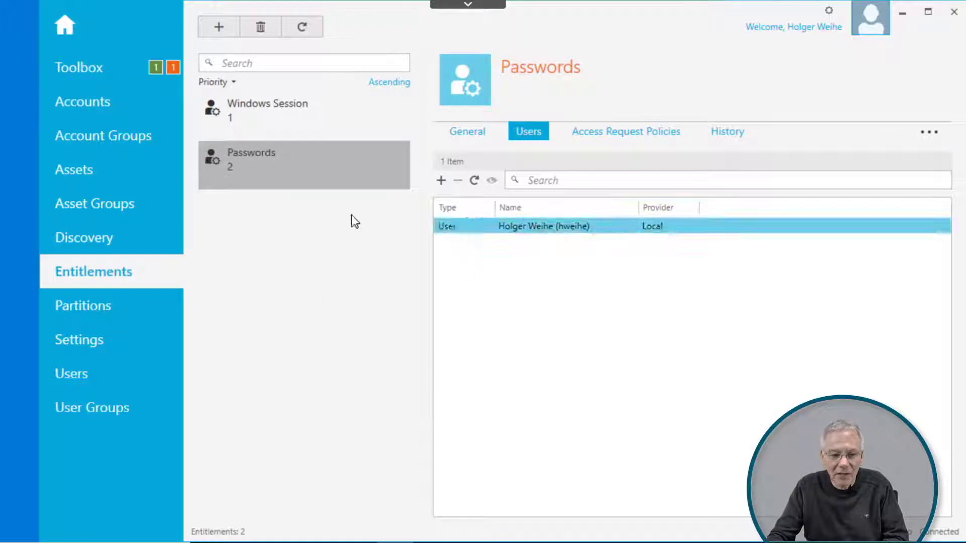
click(222, 31)
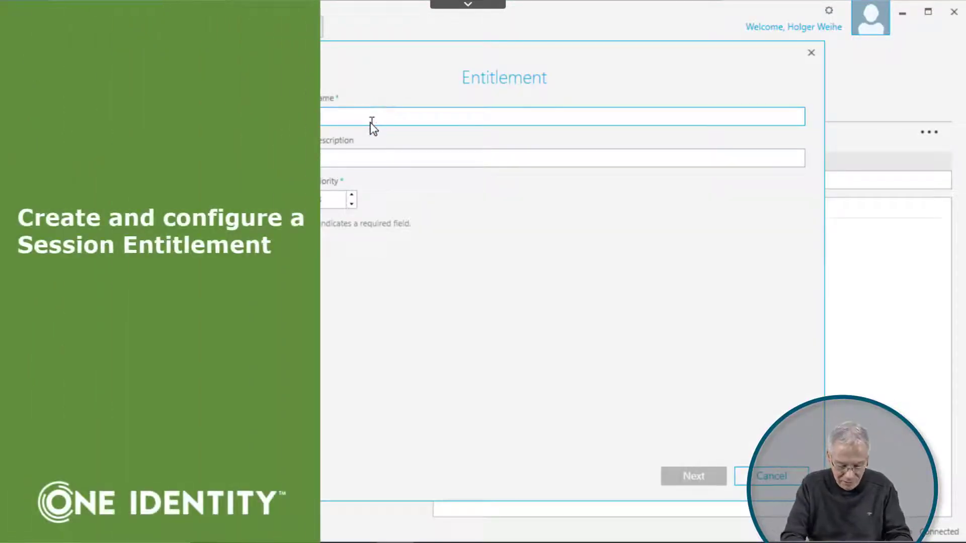
text(Sessions)
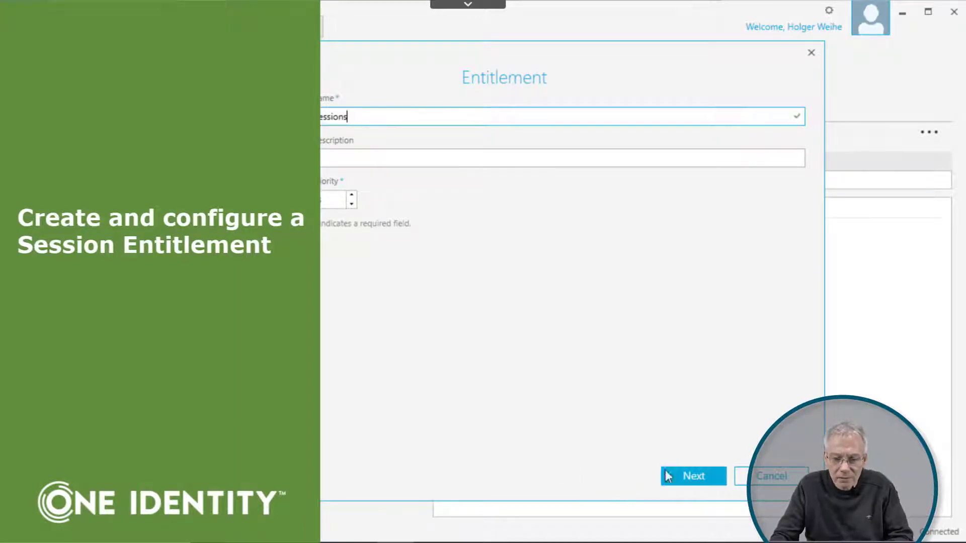
click(708, 483)
click(692, 480)
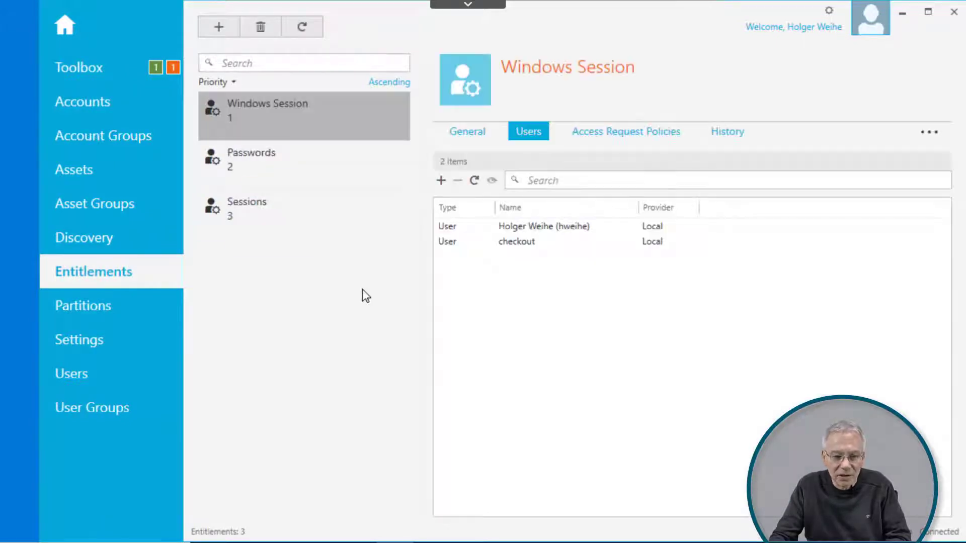
Step: Add the signed-in local user as a member of the Sessions entitlement
click(255, 224)
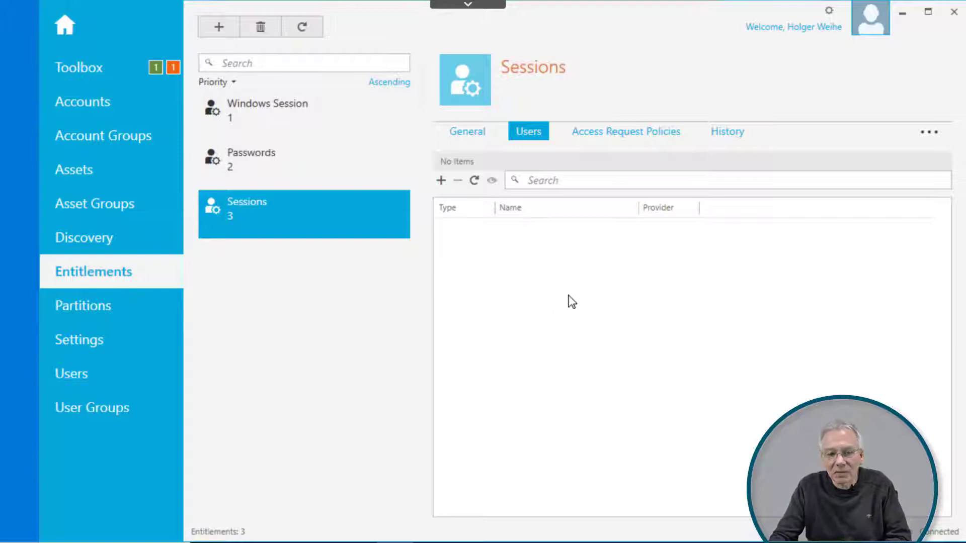
click(441, 180)
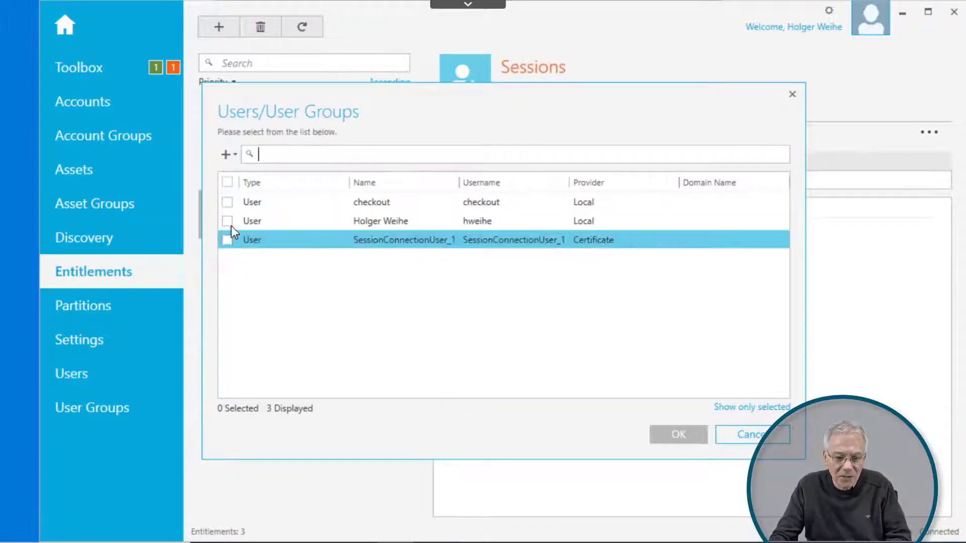
click(227, 221)
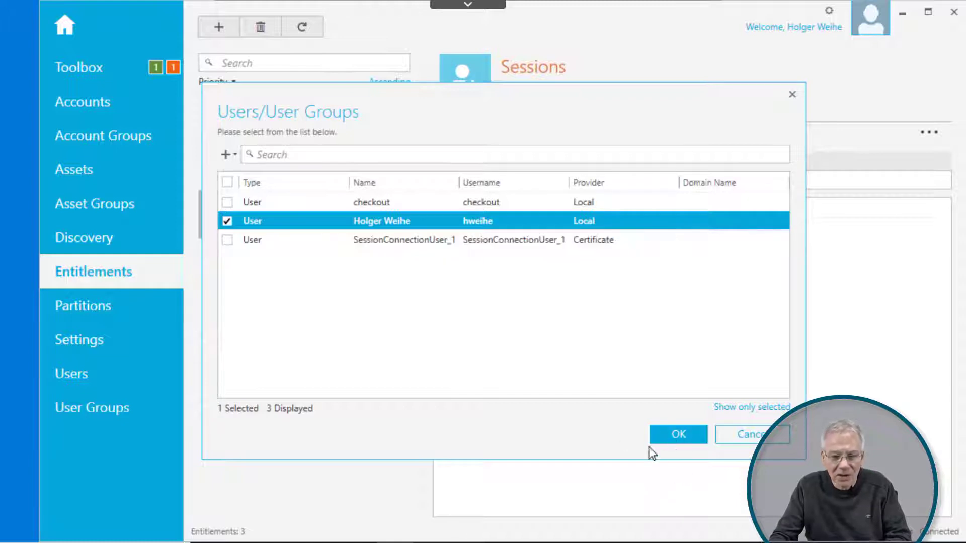
click(677, 435)
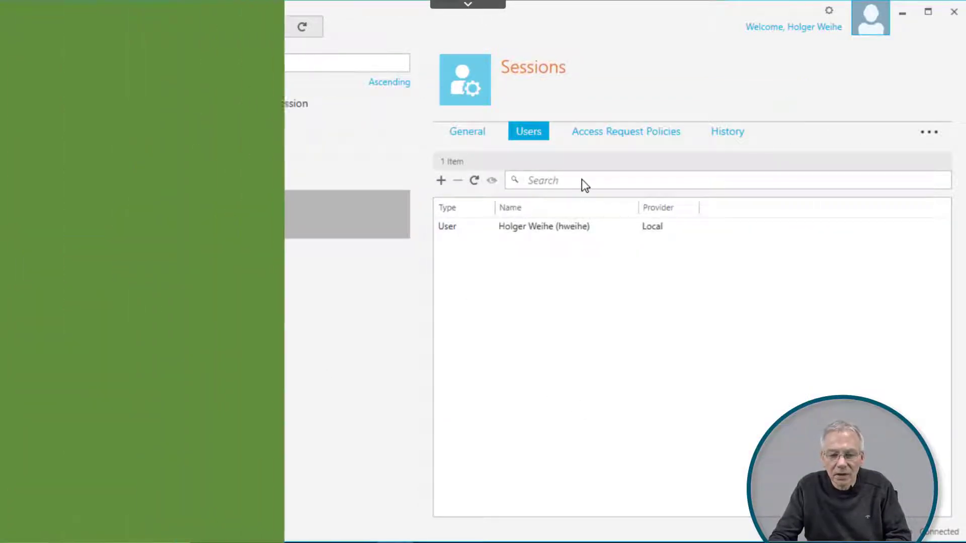
Step: Start a new access request policy named 'my session request' granting SSH session access
click(618, 134)
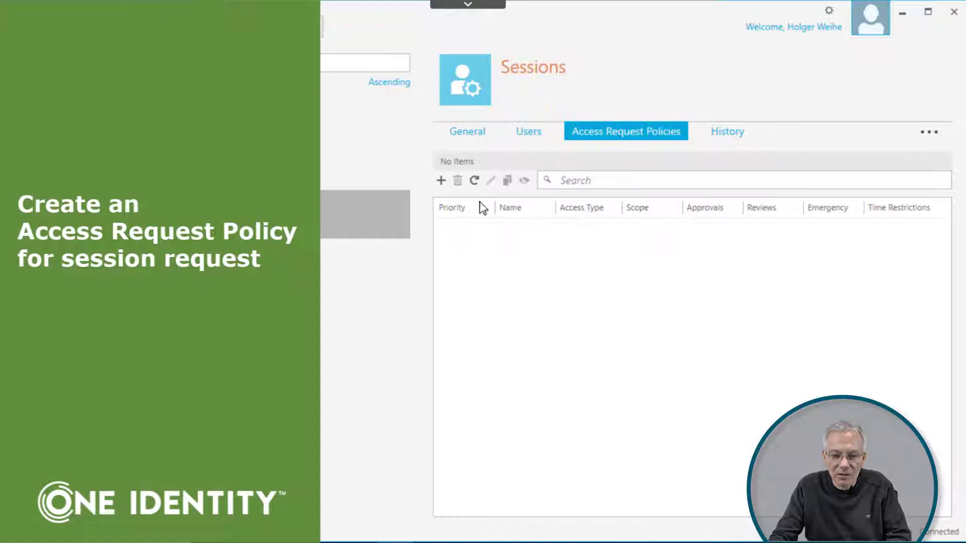
click(441, 180)
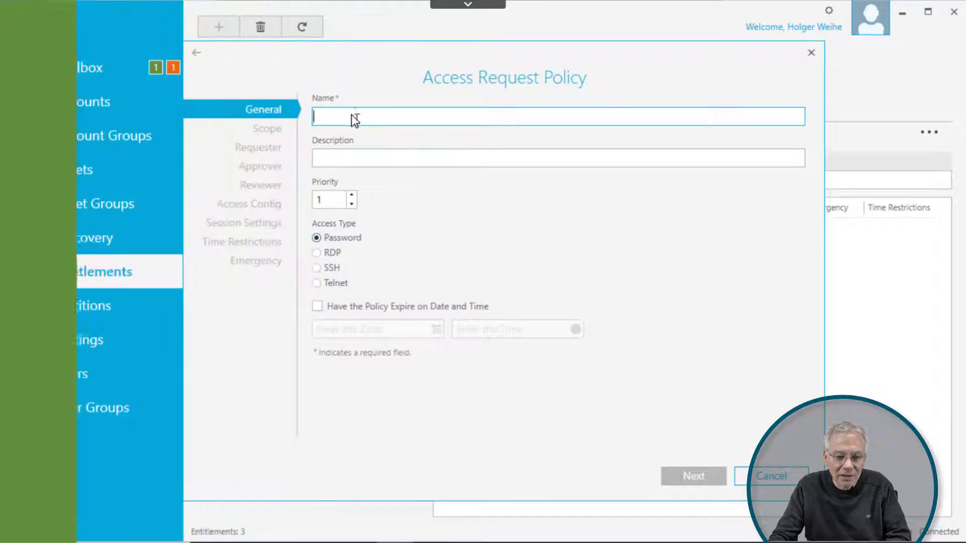
text(my sess)
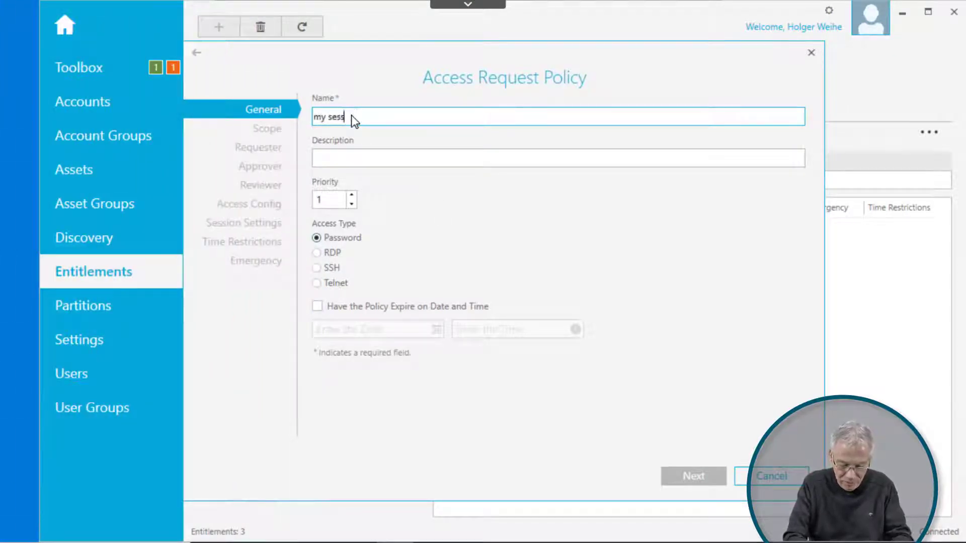
text(ion request)
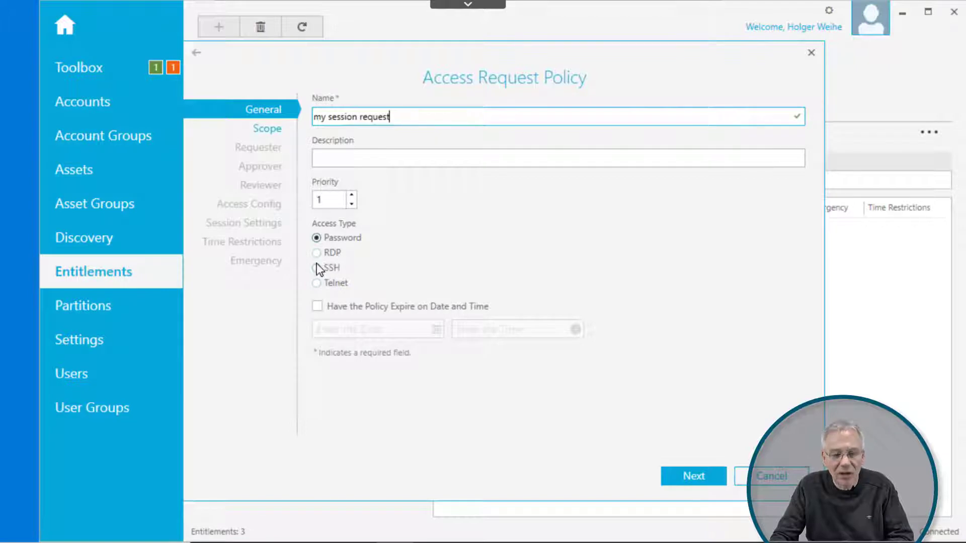
click(317, 268)
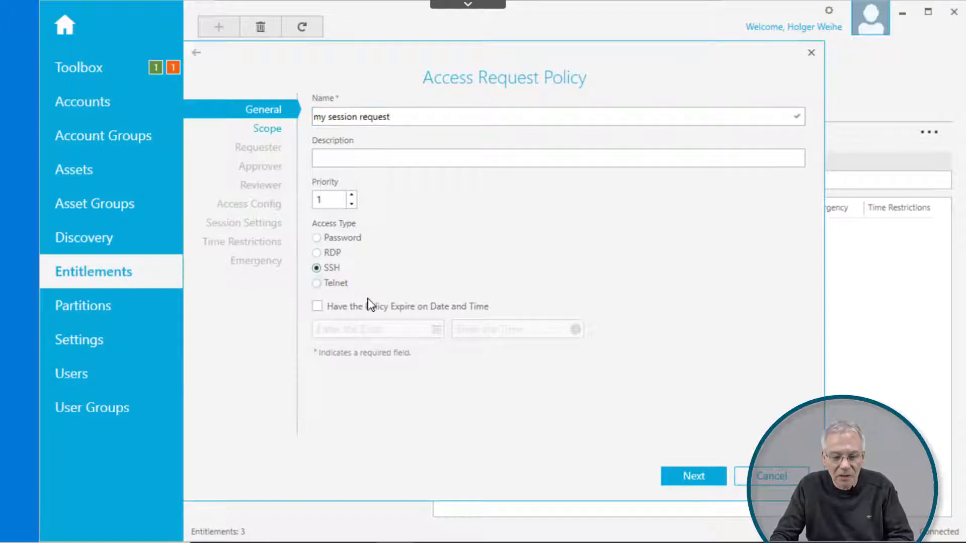
click(684, 485)
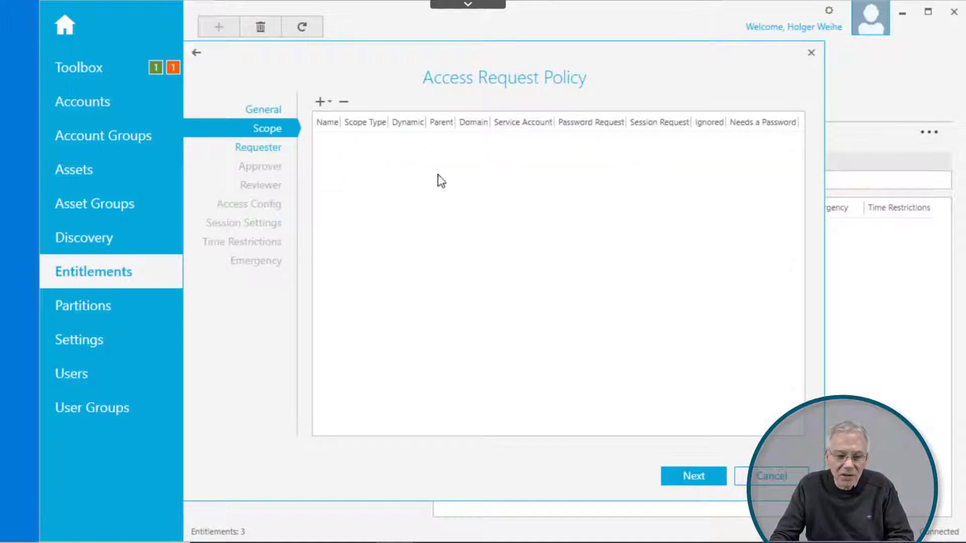
Step: Add my account to the policy scope and move on to requester settings
click(323, 102)
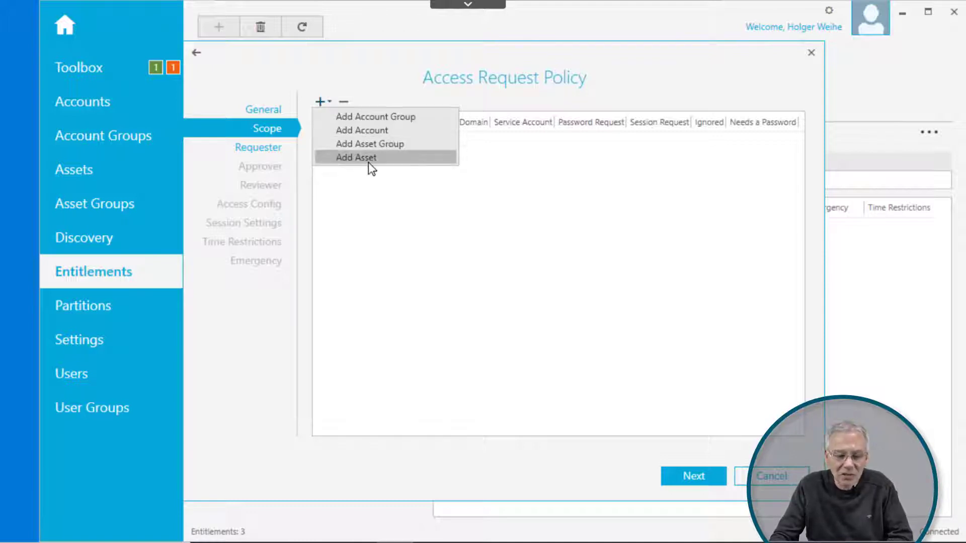
click(372, 132)
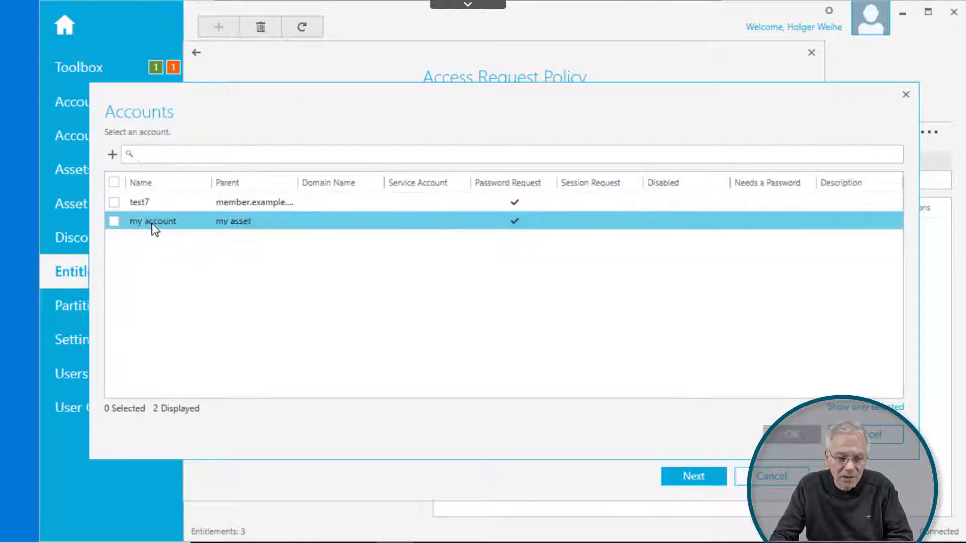
click(153, 222)
key(Return)
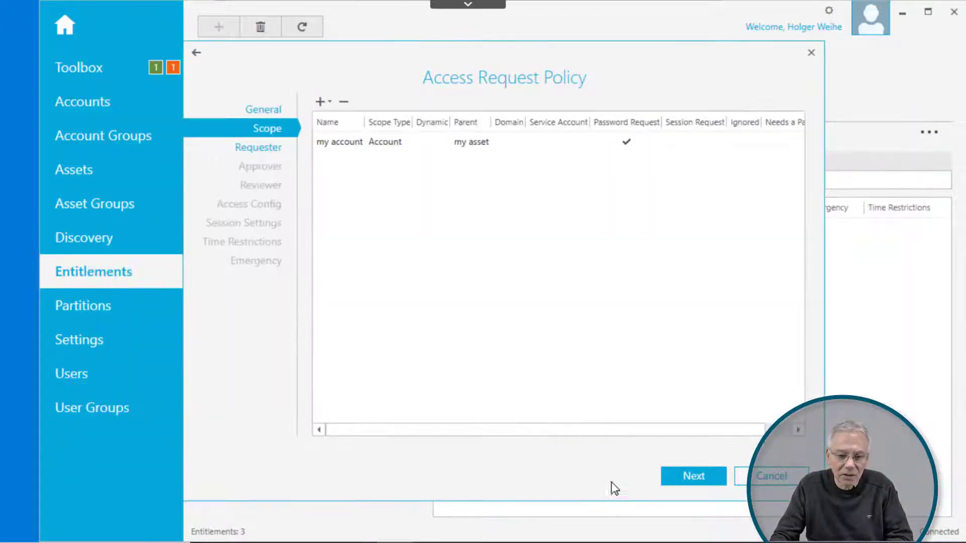
click(701, 475)
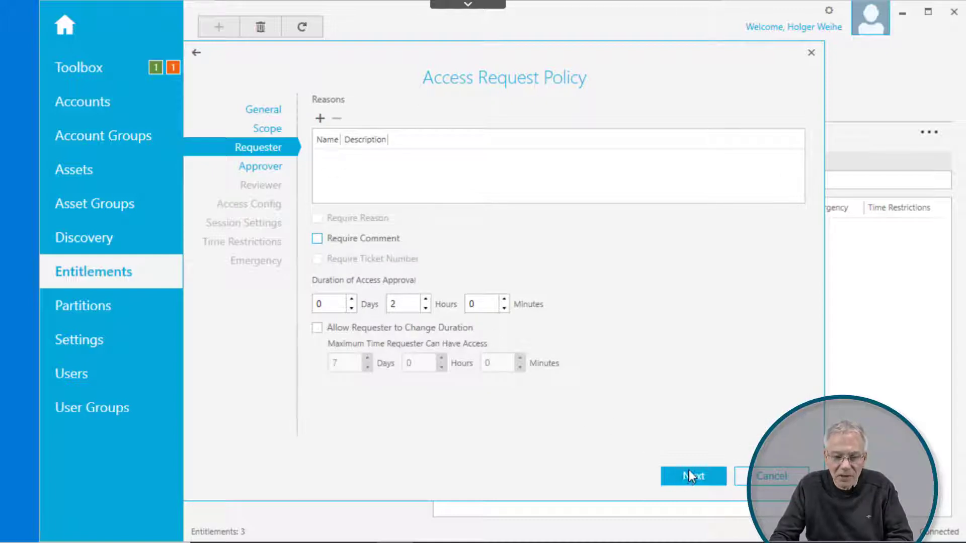
Step: Pass through approver and reviewer pages with auto-approval, leaving asset-based session access at None
click(691, 476)
click(317, 97)
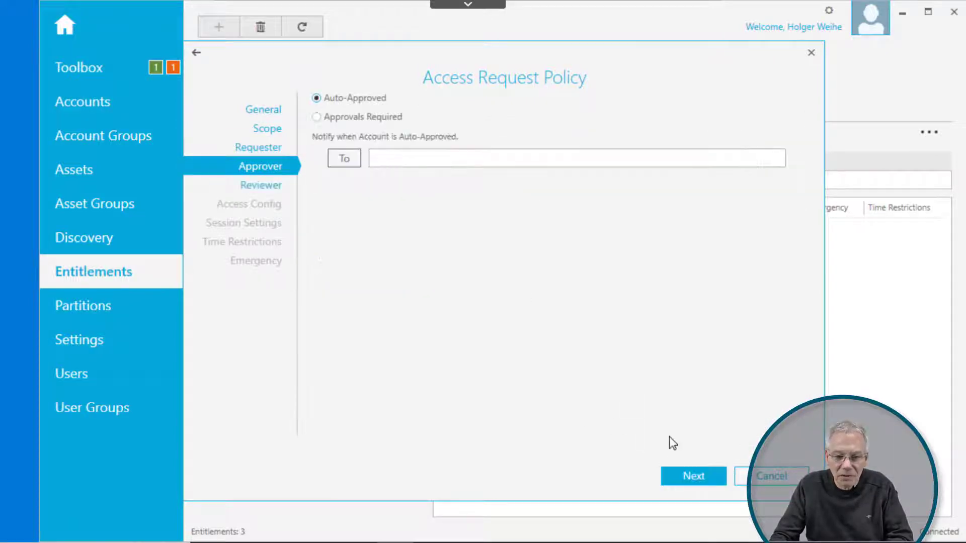
click(694, 476)
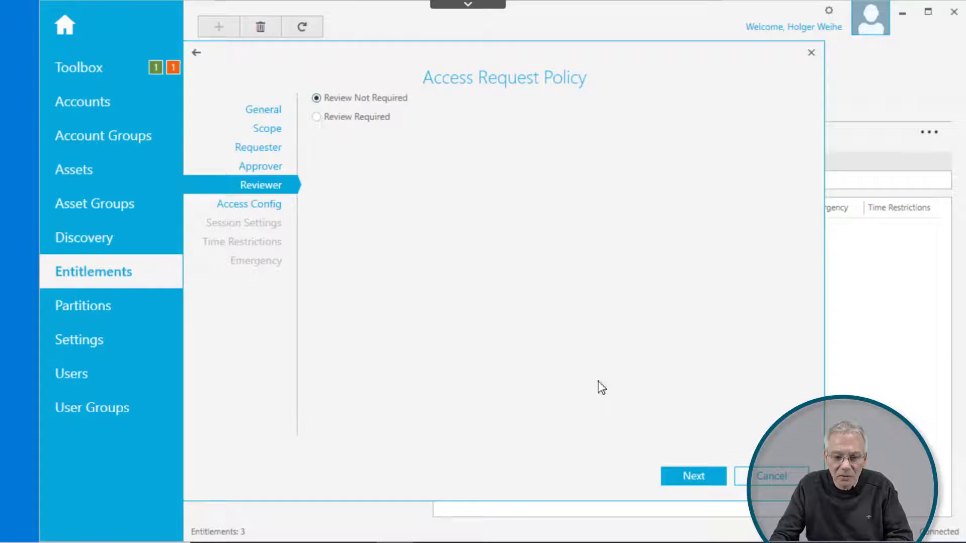
click(687, 479)
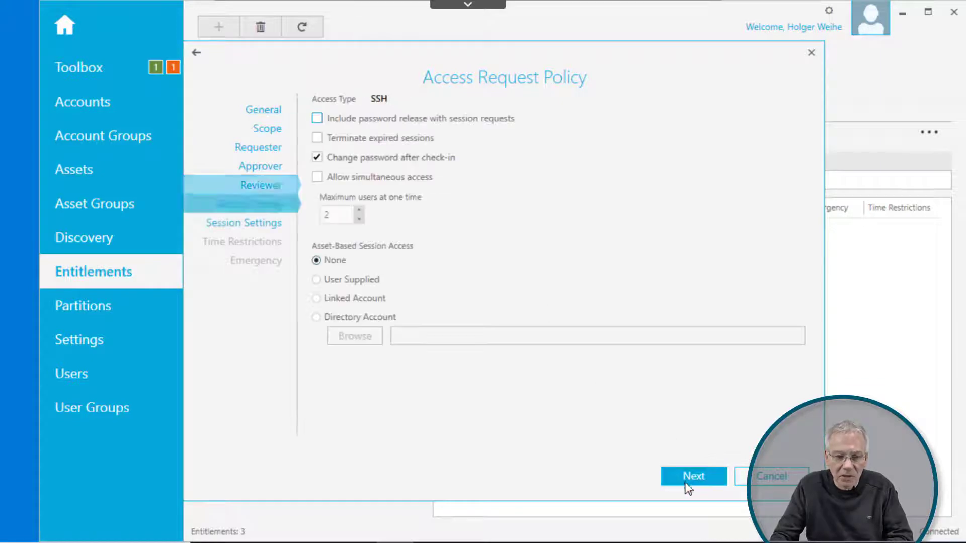
click(336, 159)
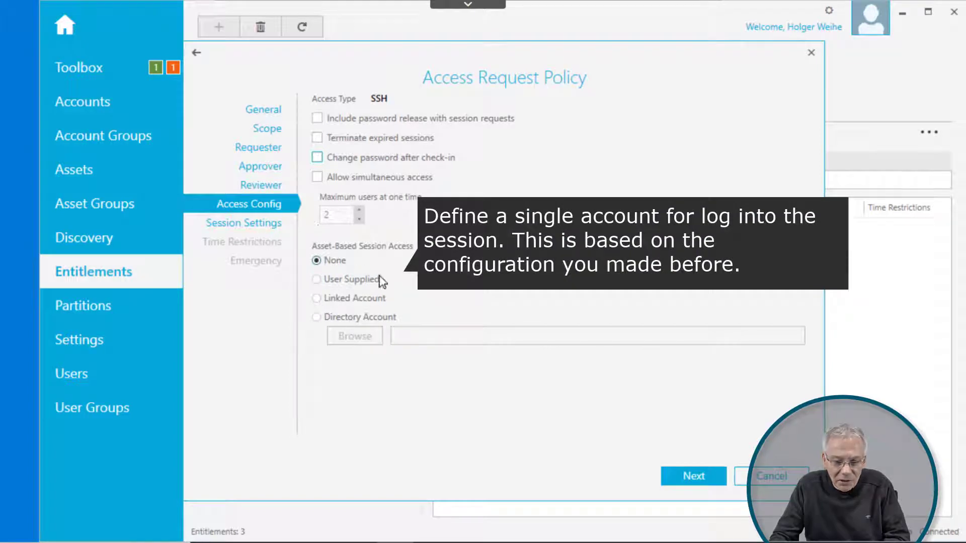
click(316, 317)
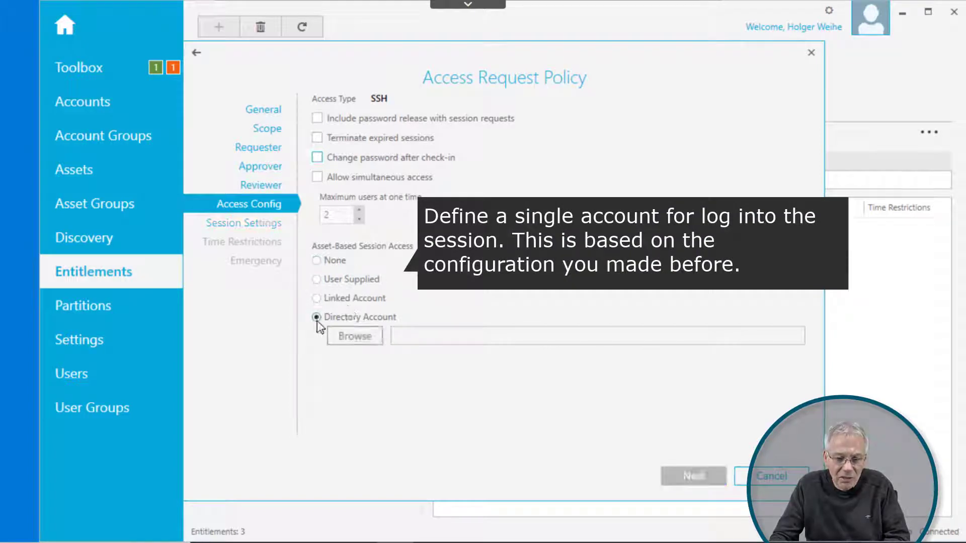
click(316, 260)
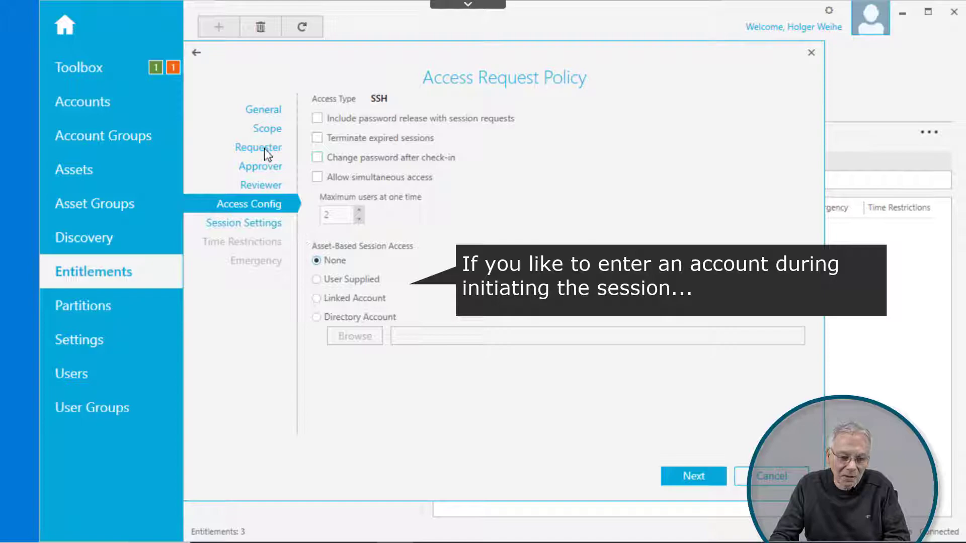
Step: Remove 'my account' from the policy scope and add the asset 'my asset' instead
click(269, 130)
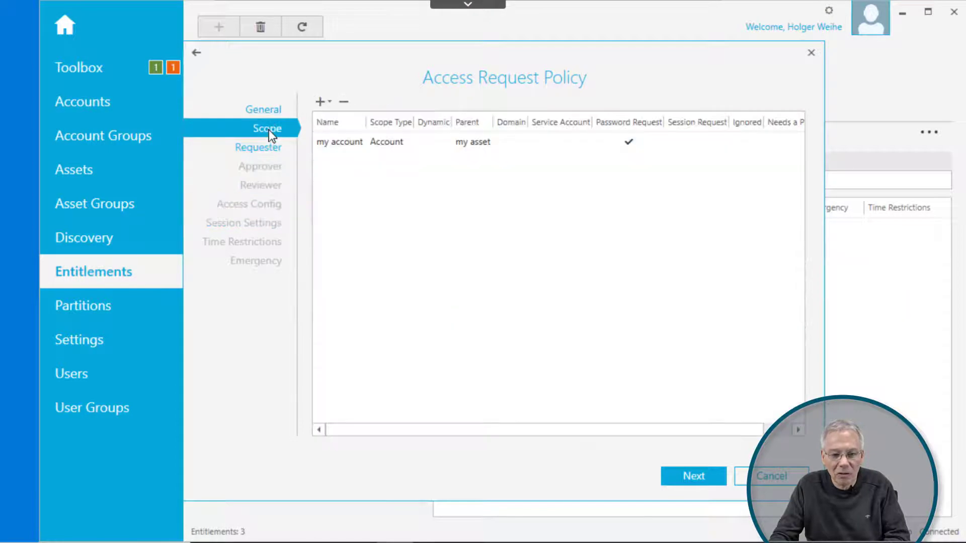
click(322, 146)
click(321, 149)
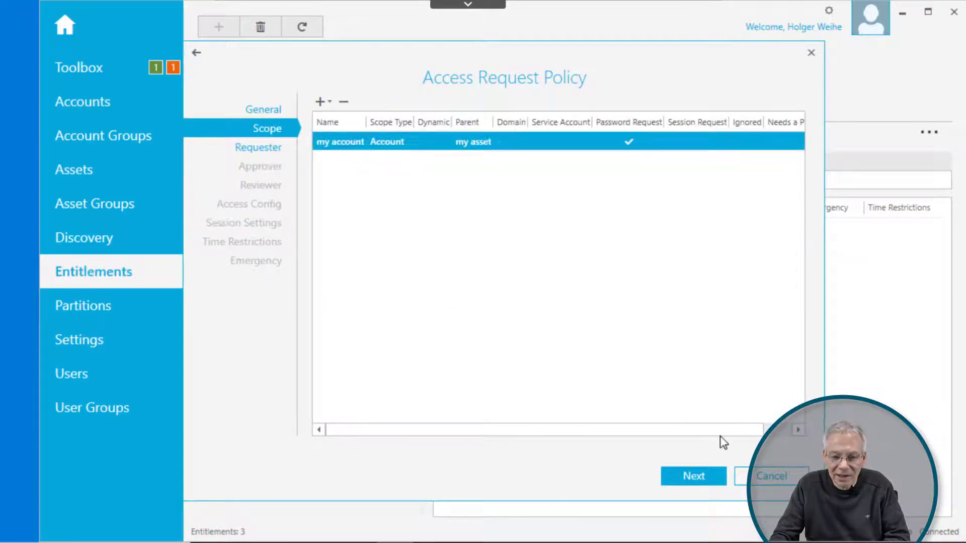
click(342, 103)
click(320, 102)
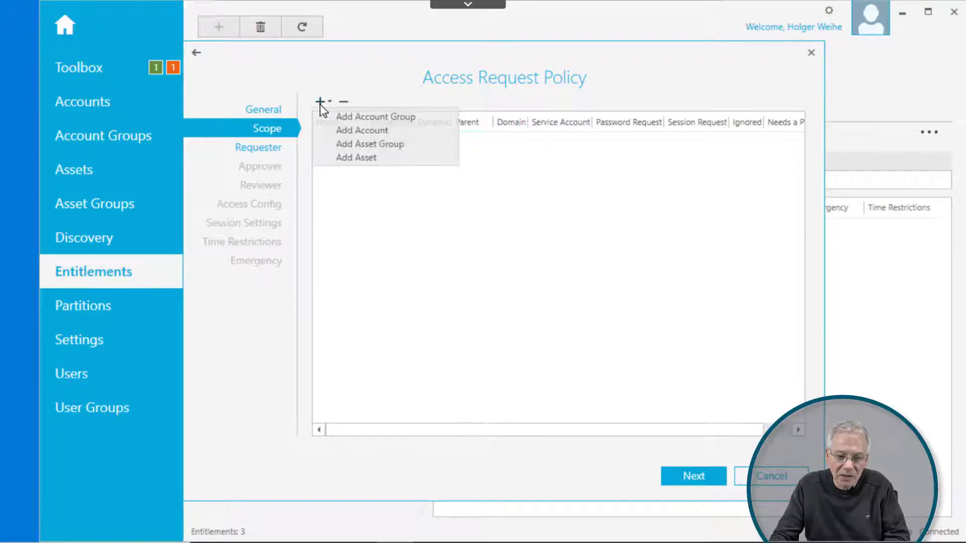
click(367, 159)
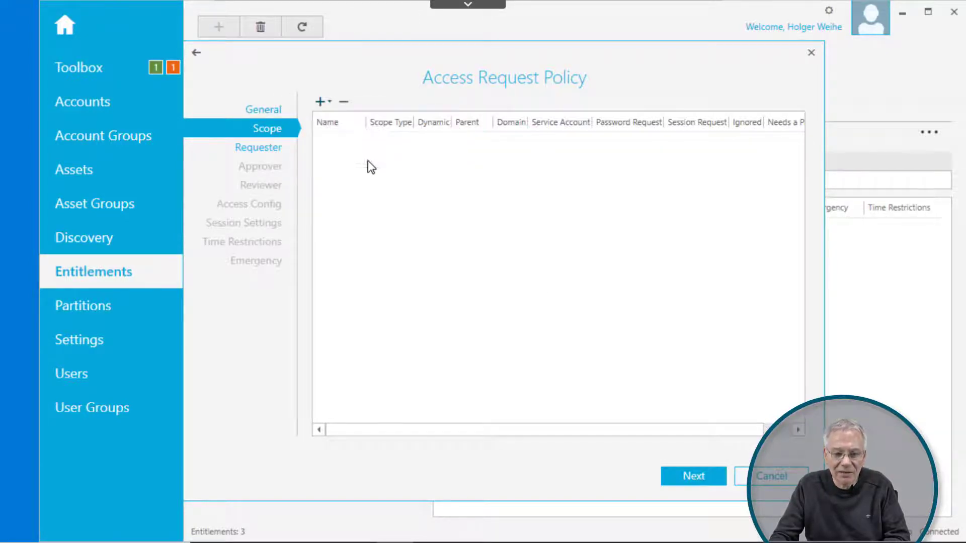
click(291, 225)
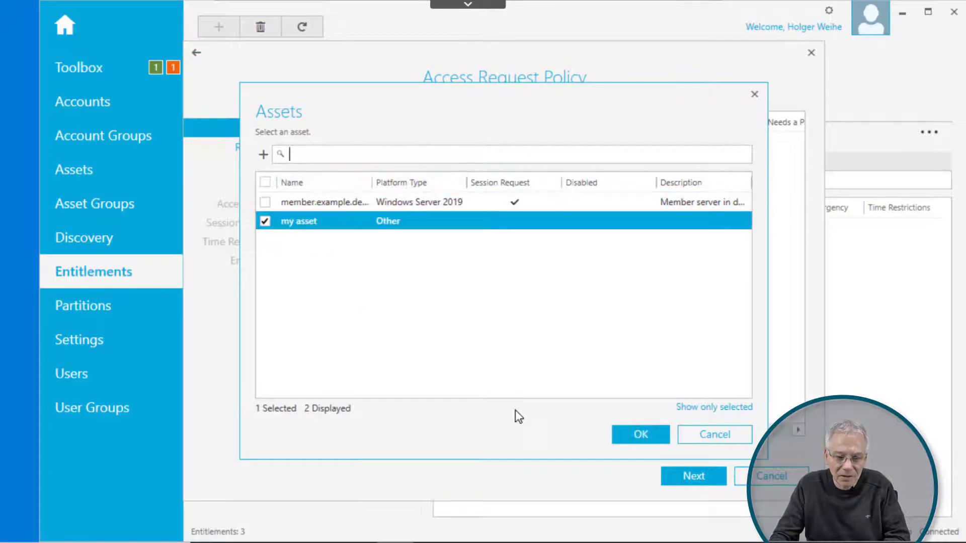
click(633, 439)
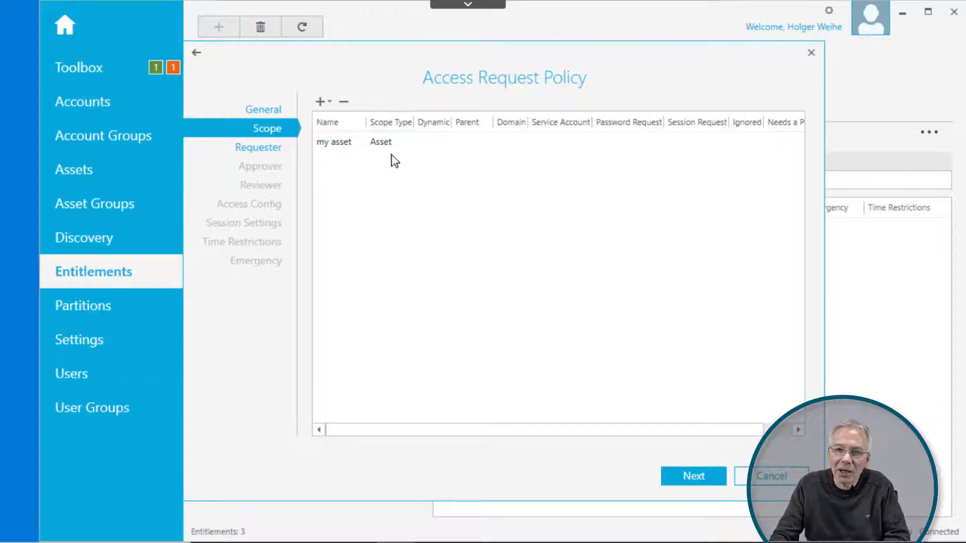
Step: Revisit the Requester, Approver and Reviewer pages, then set asset-based session access to User Supplied
click(267, 147)
click(690, 479)
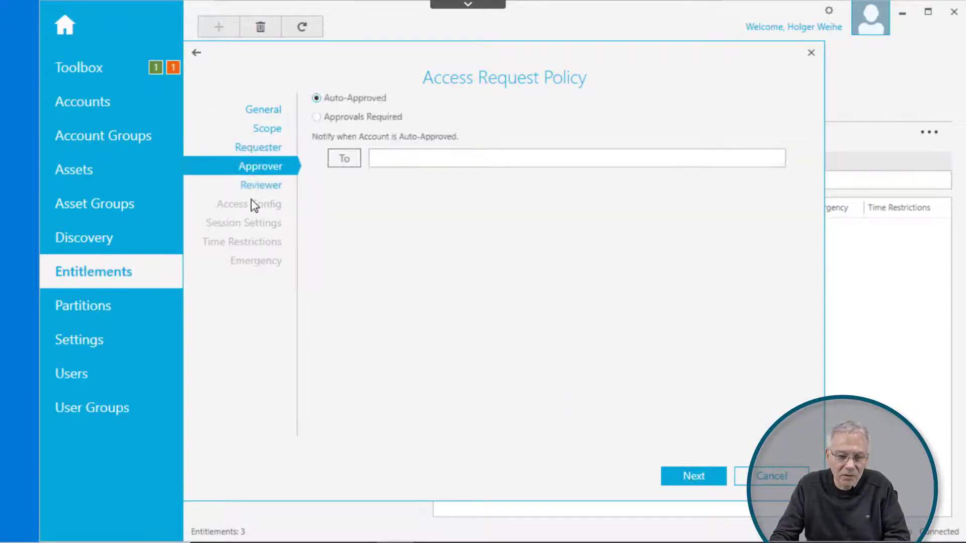
click(674, 477)
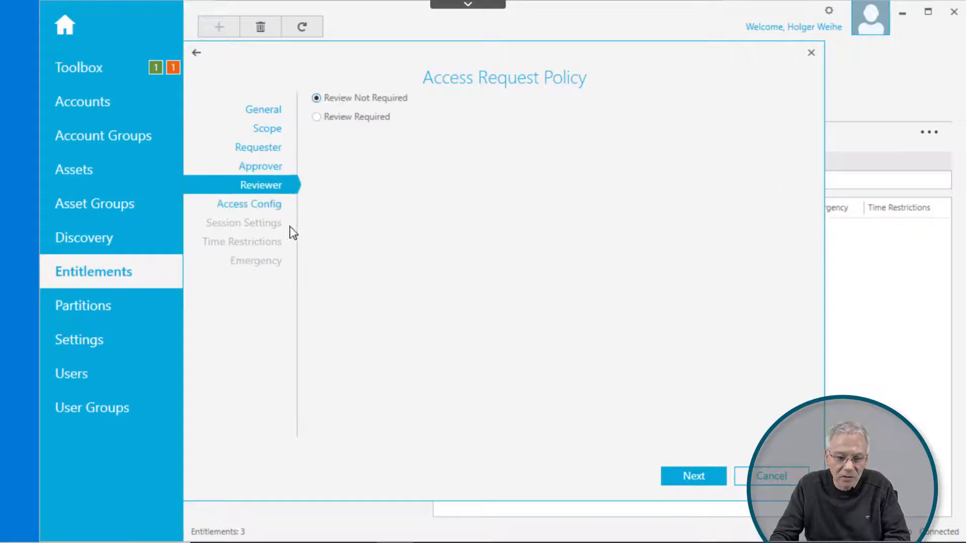
click(687, 478)
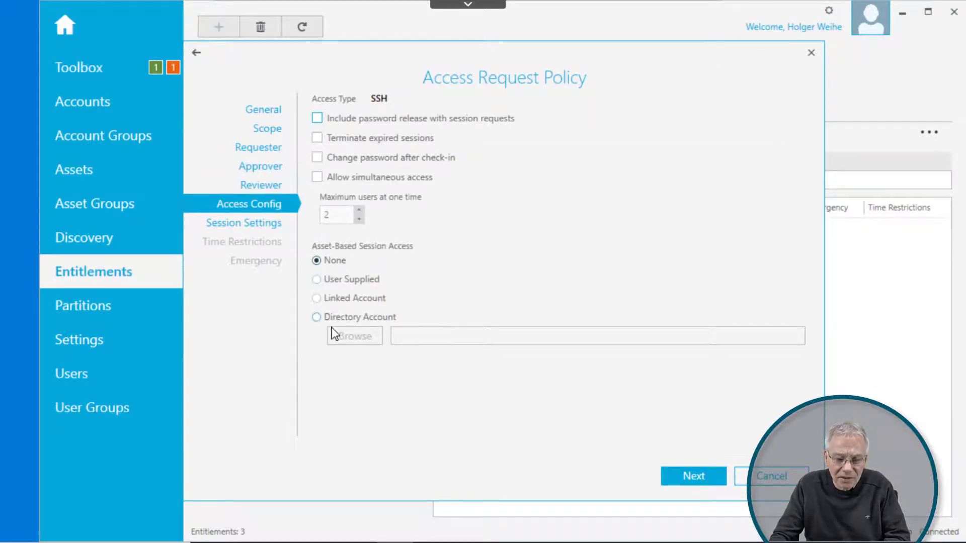
click(329, 280)
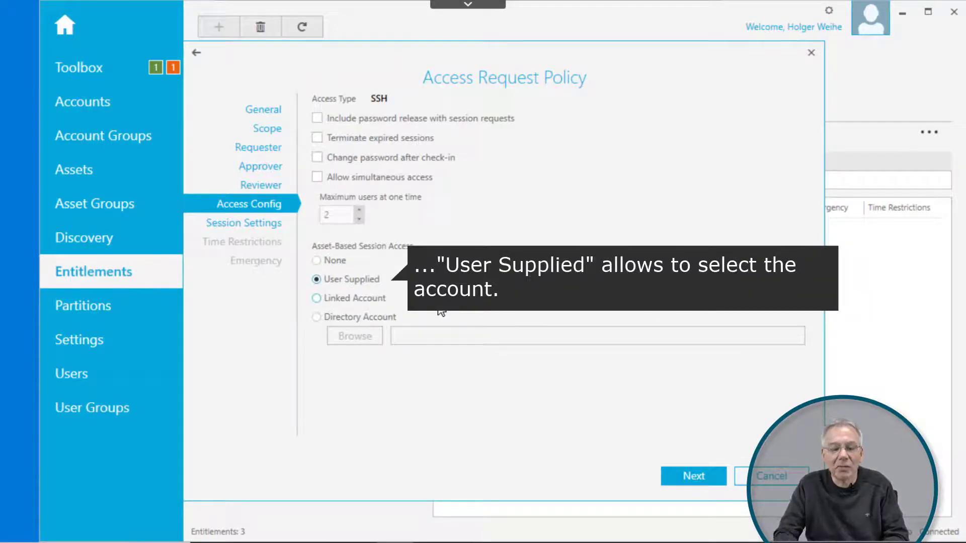
click(318, 319)
click(365, 336)
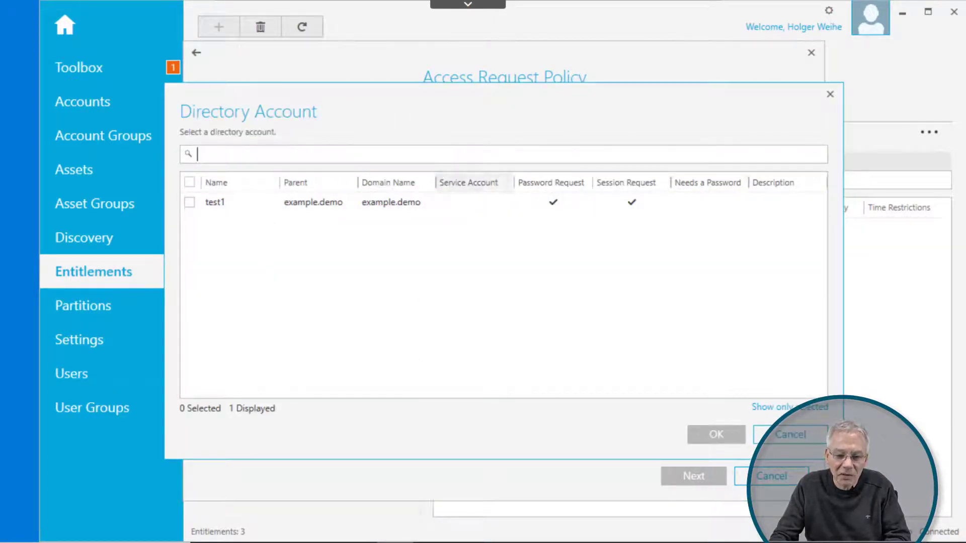
click(804, 441)
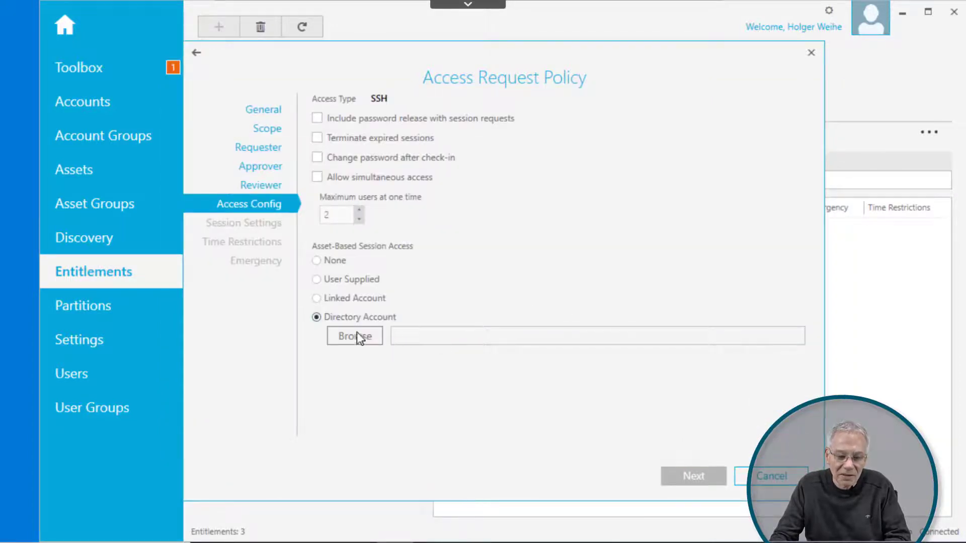
click(318, 278)
click(316, 260)
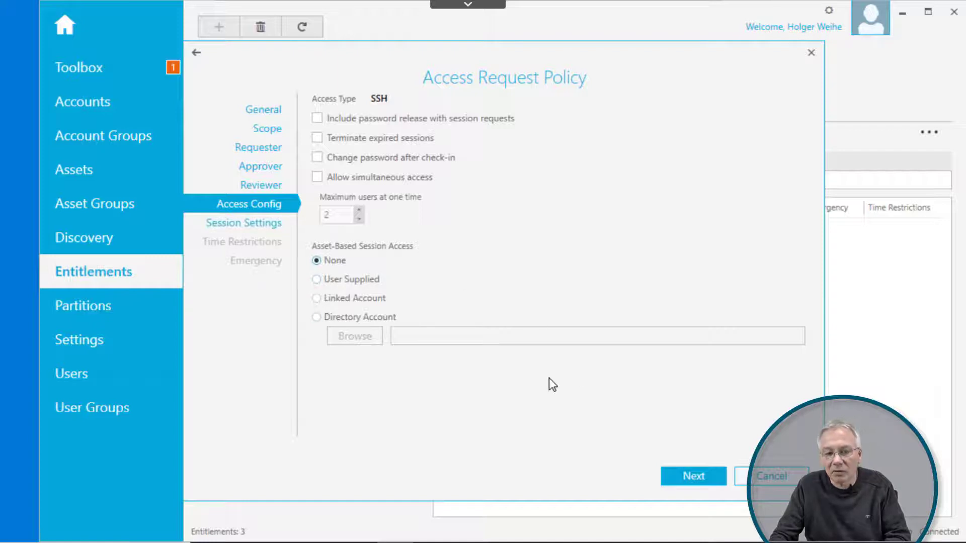
click(330, 281)
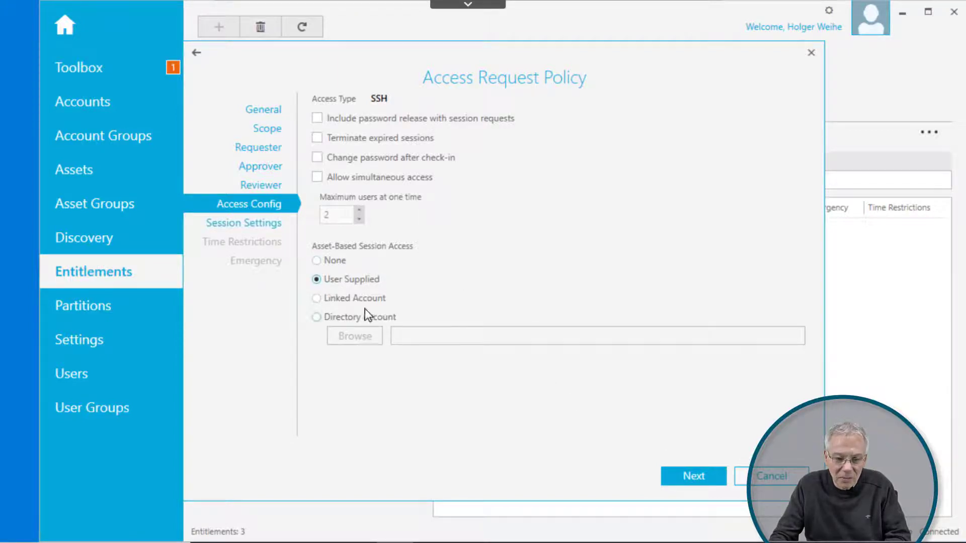
Step: Skip the Session Settings, Time Restrictions and Emergency pages and create the 'my session request' policy
click(689, 479)
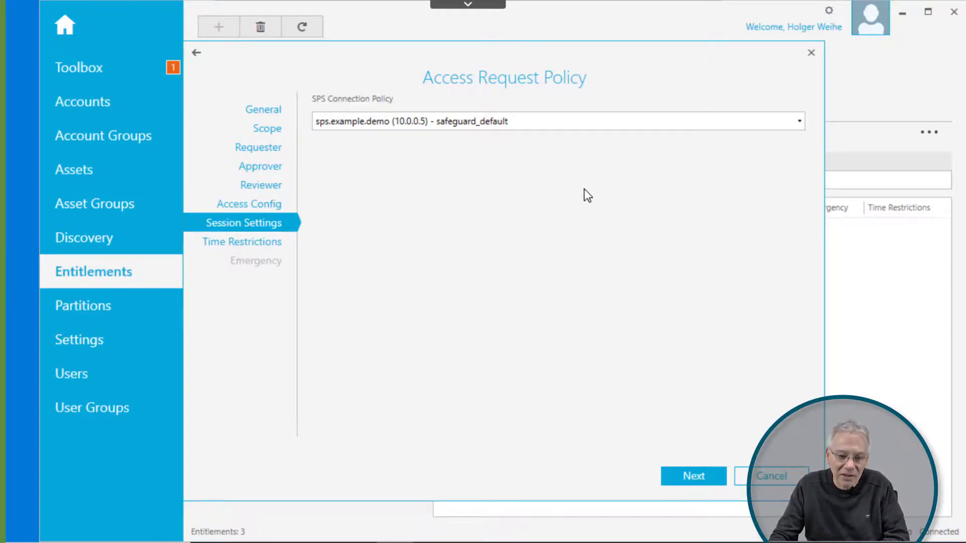
click(685, 473)
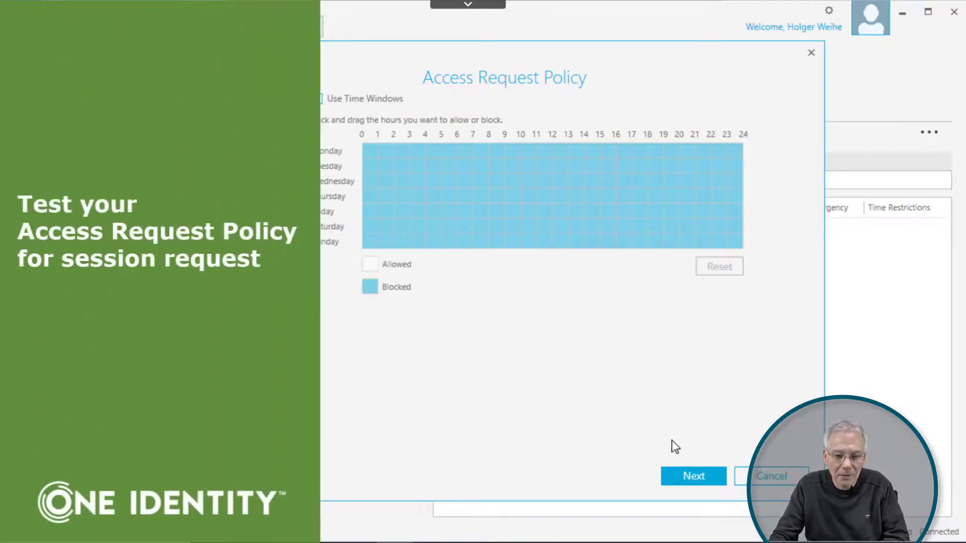
click(693, 473)
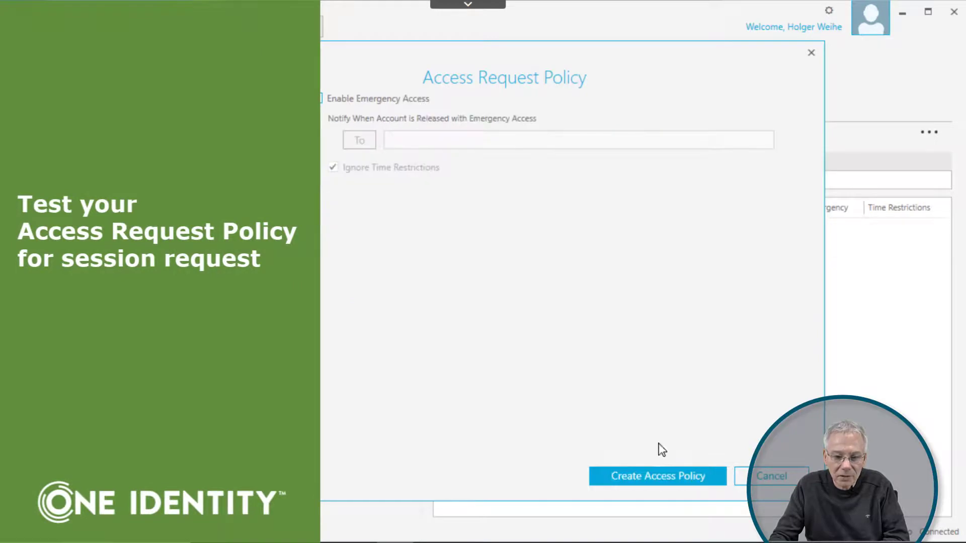
click(677, 476)
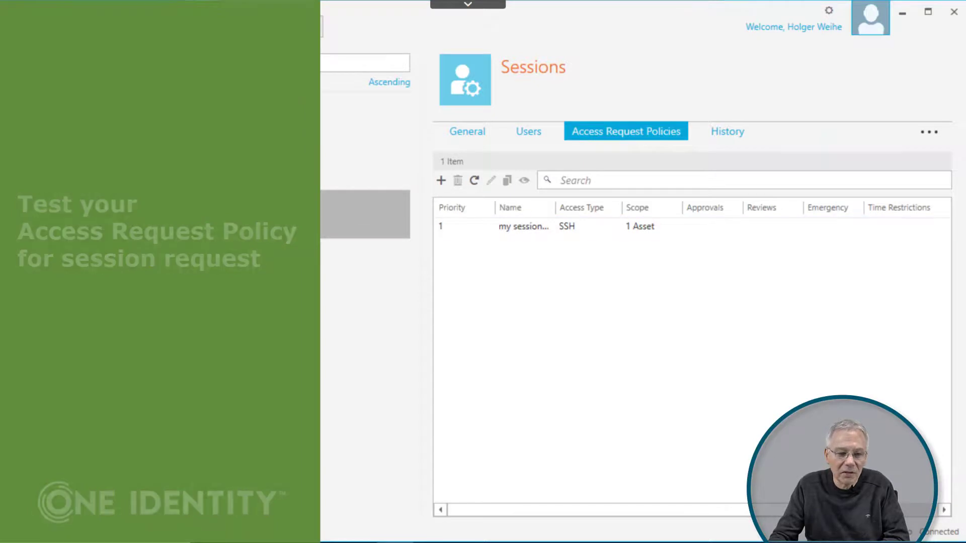
Step: From the Home page, begin a new access request for 'my asset'
click(63, 28)
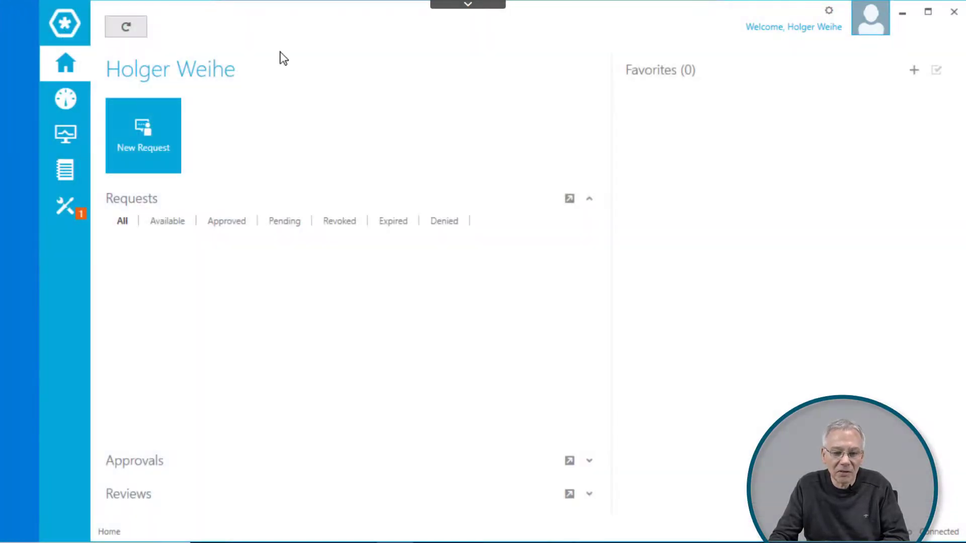
click(149, 154)
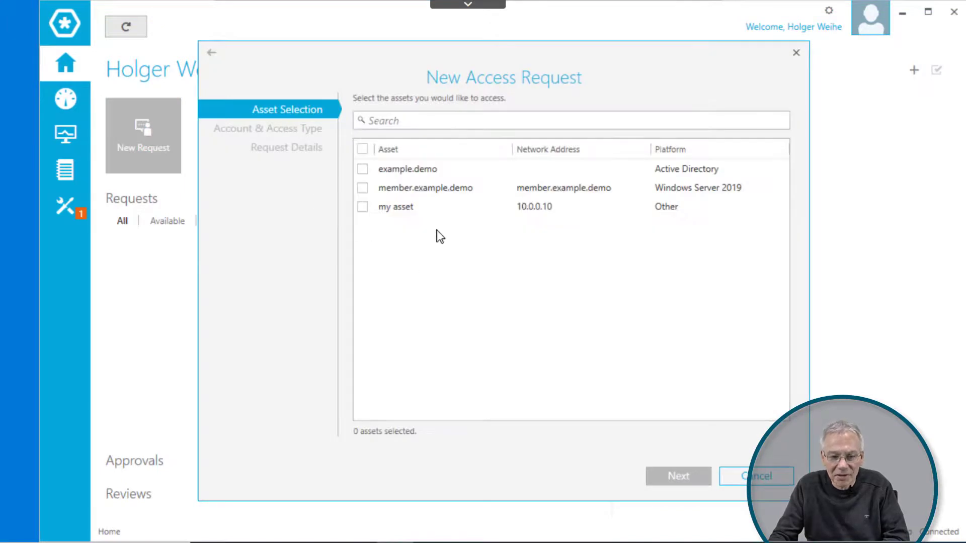
click(369, 210)
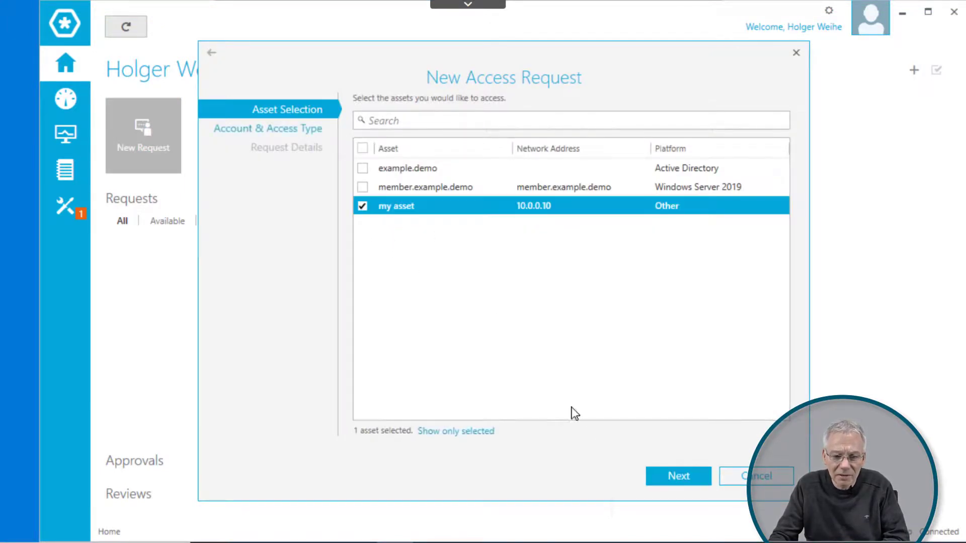
click(678, 476)
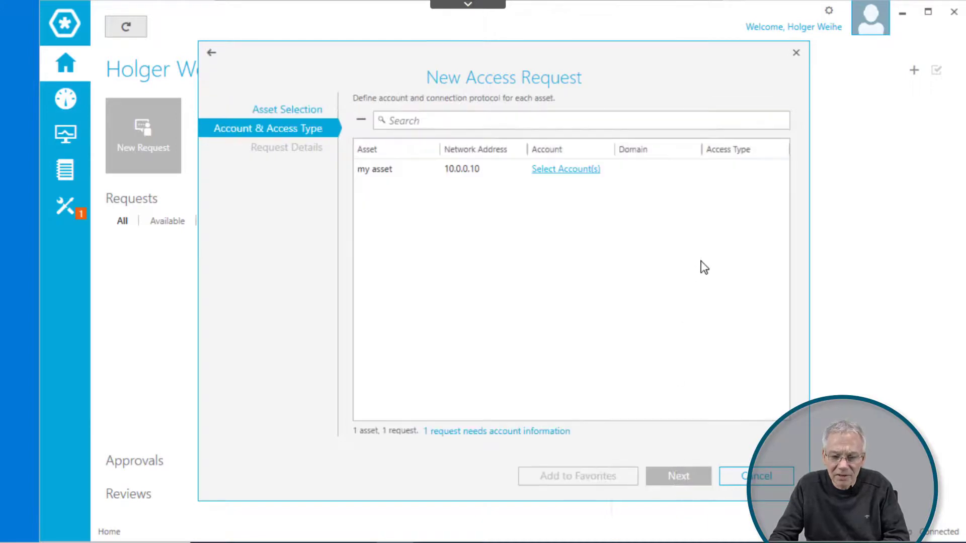
Step: Set the request's account for my asset, replacing 'my account' with My Credentials
click(574, 172)
click(396, 224)
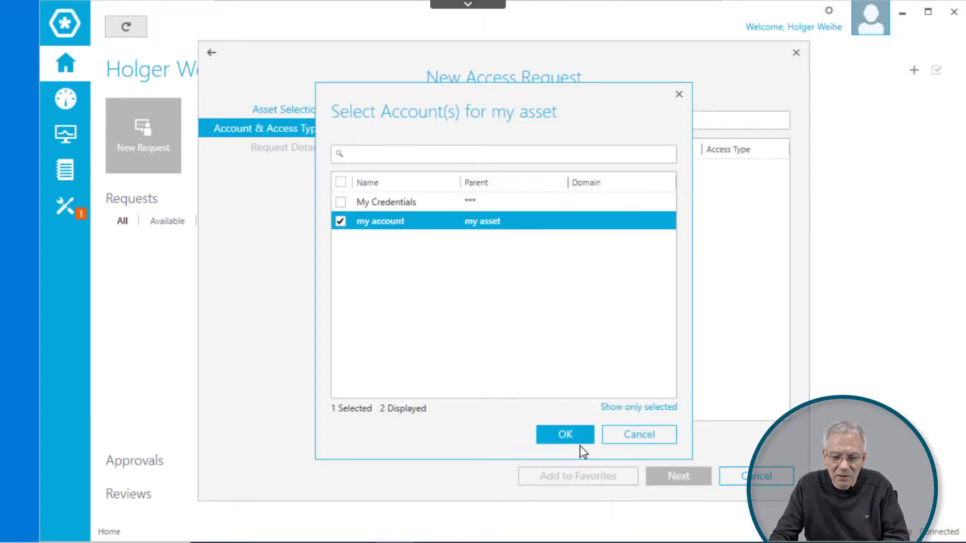
click(564, 436)
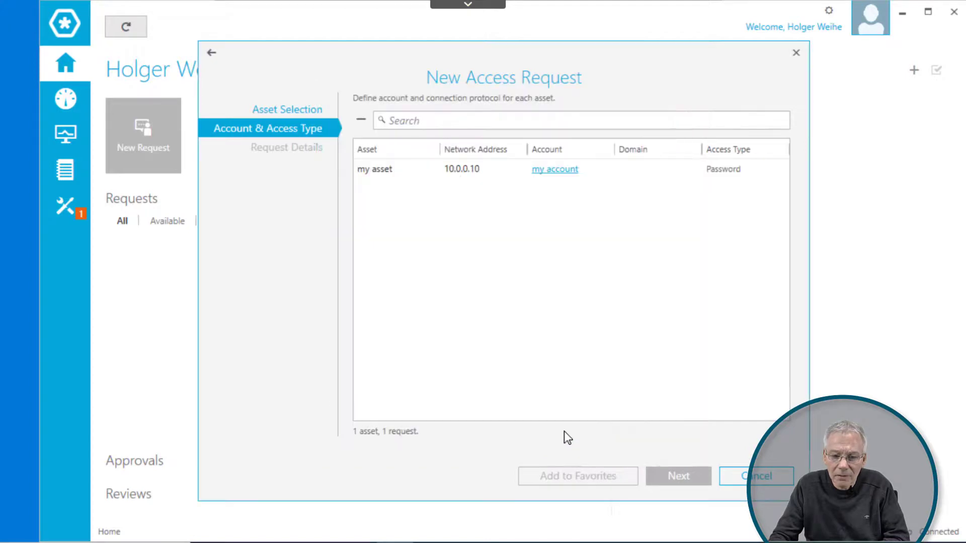
click(558, 171)
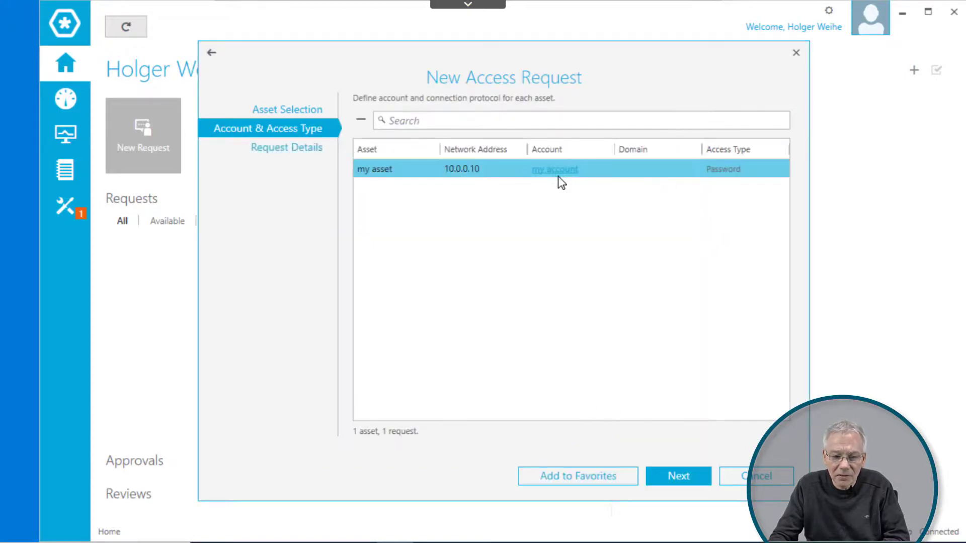
click(557, 173)
click(379, 202)
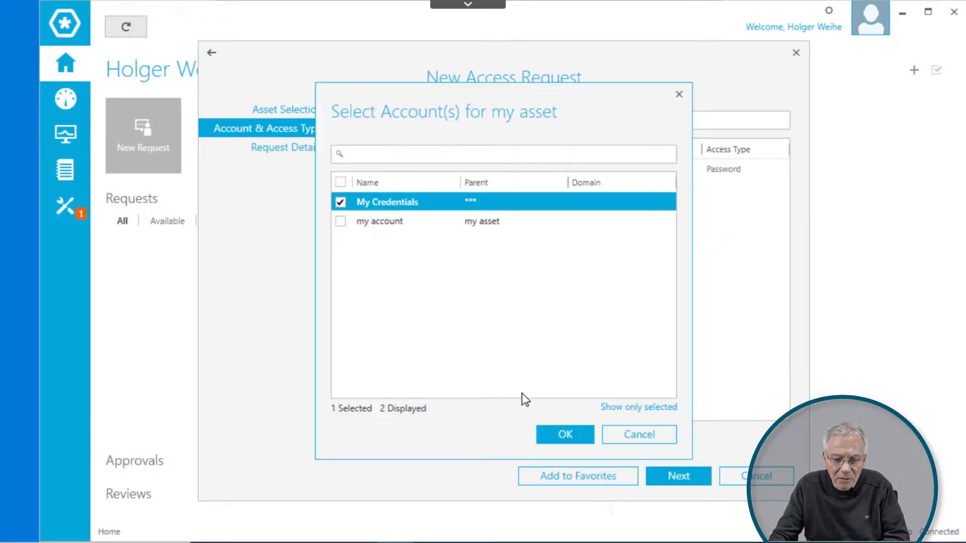
click(566, 432)
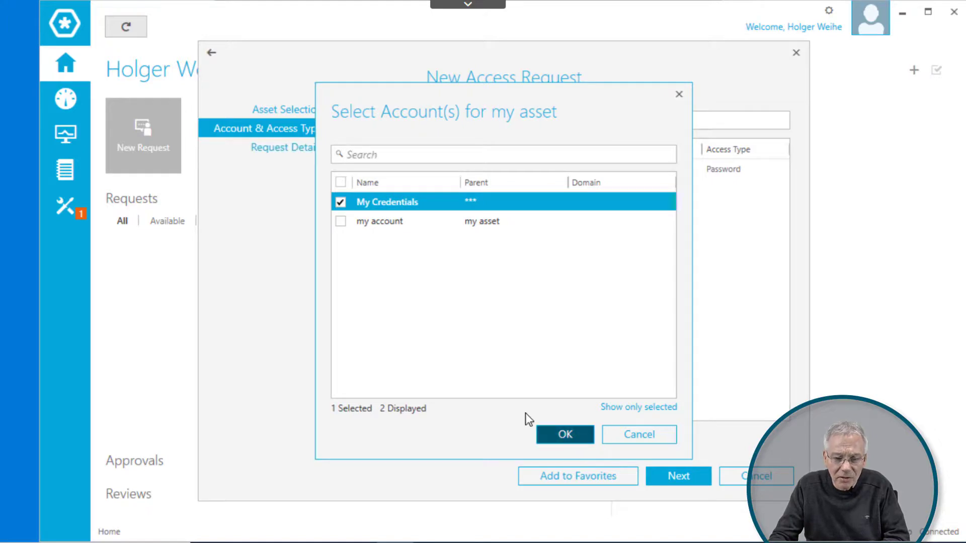